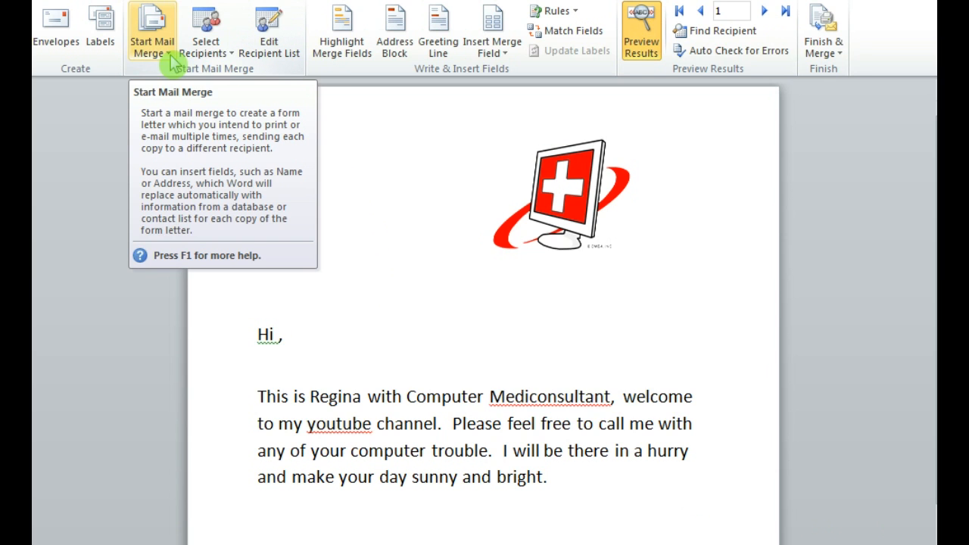
Reset the letter to a normal Word document and attach Sheet1$ of Training Data.xlsx from the Documents library as its recipient list.
click(167, 62)
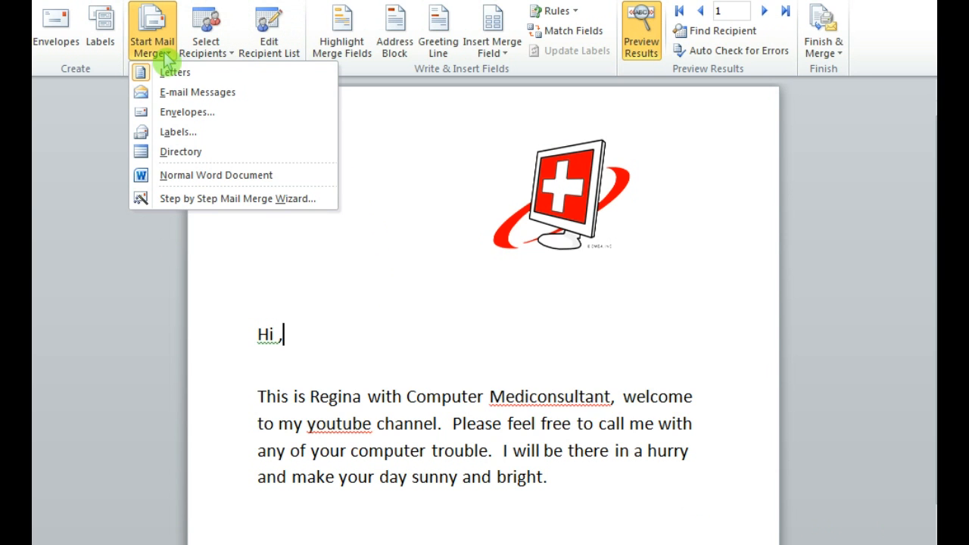
click(198, 175)
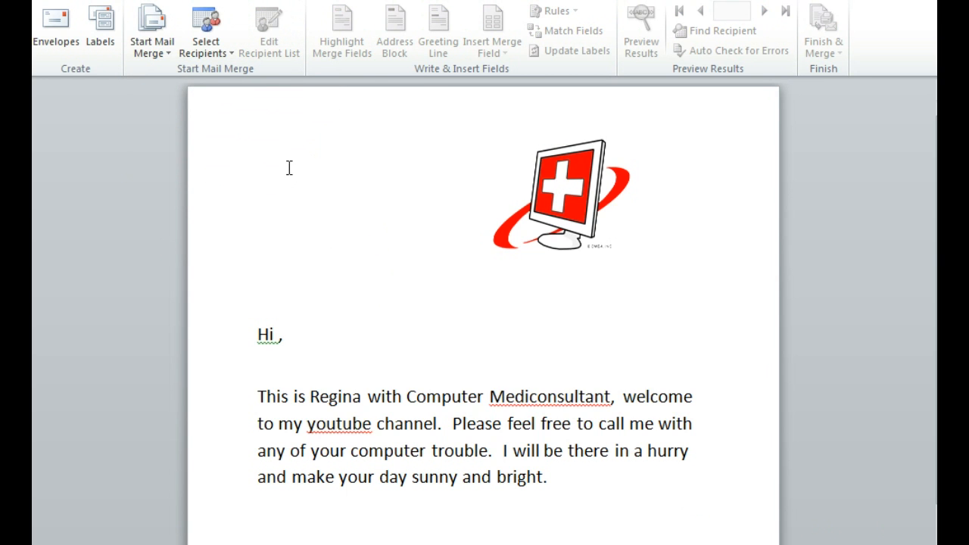
click(218, 56)
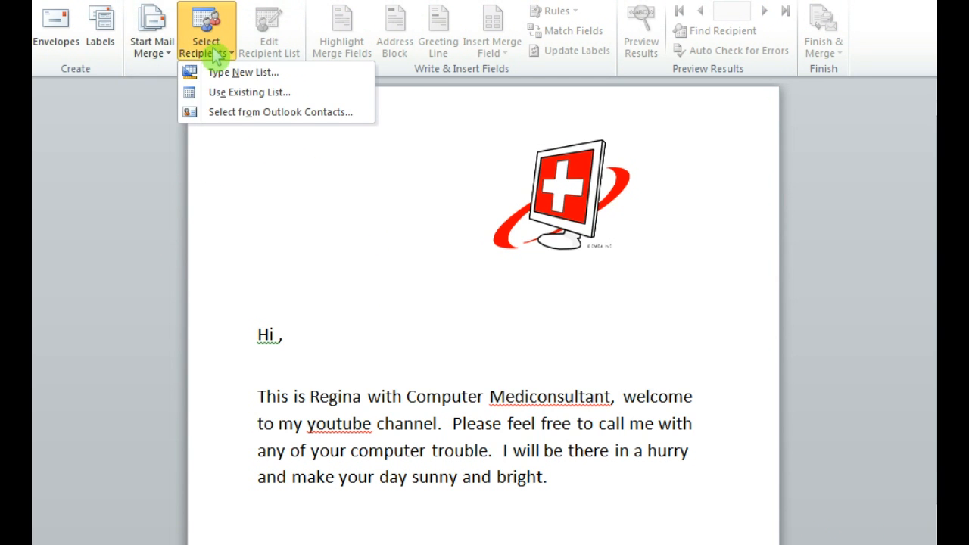
click(214, 93)
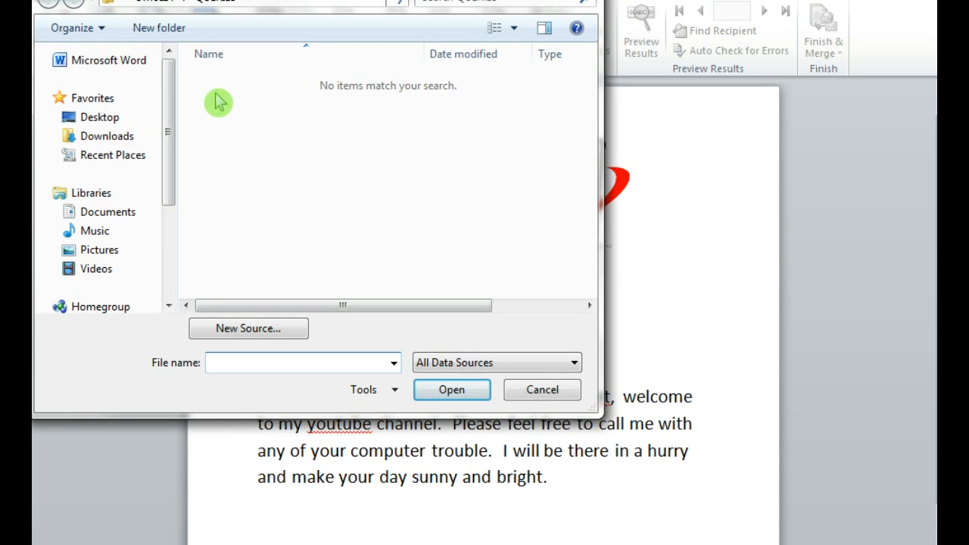
click(117, 215)
click(222, 362)
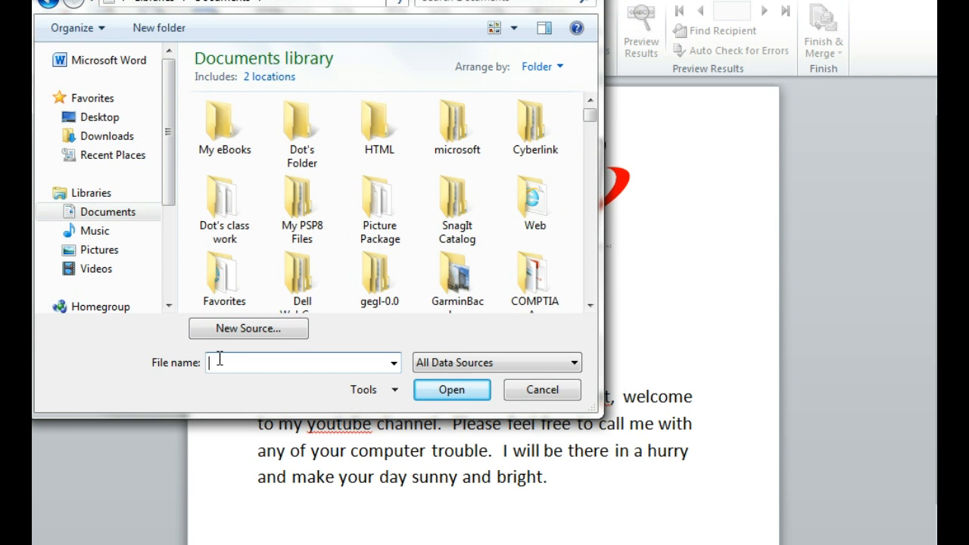
text(Tr)
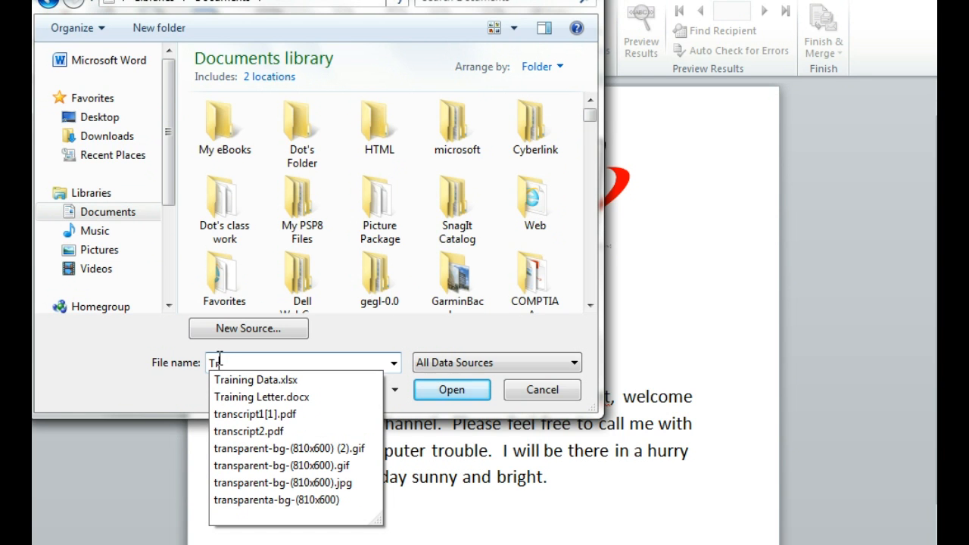
click(254, 381)
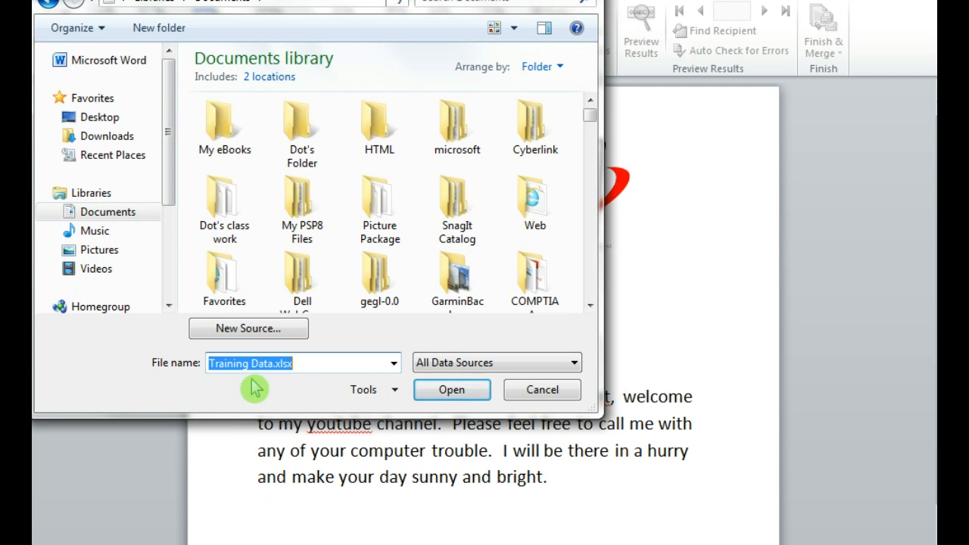
click(437, 394)
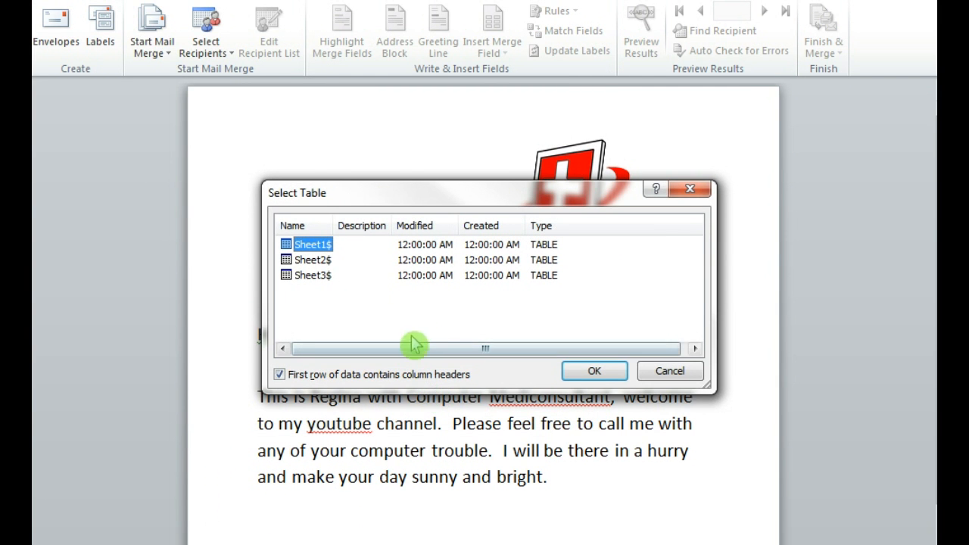
click(596, 371)
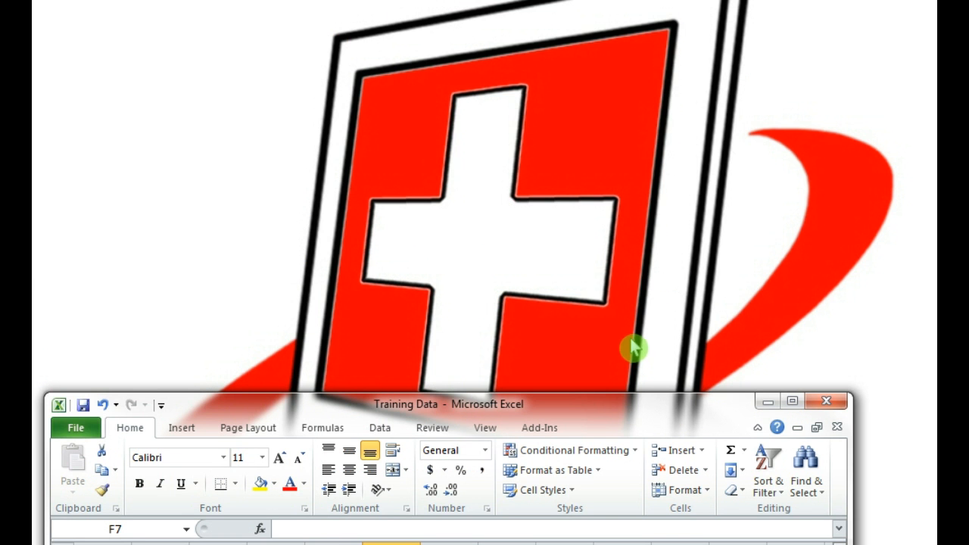
Switch to the Training Data workbook in Excel and autofit the widths of columns B, C and D.
drag(624, 421, 680, 177)
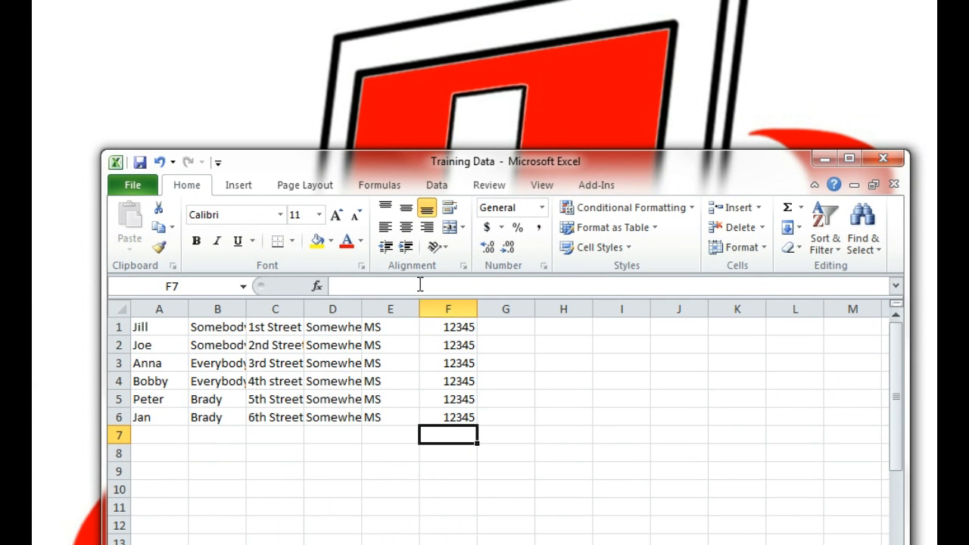
double_click(245, 308)
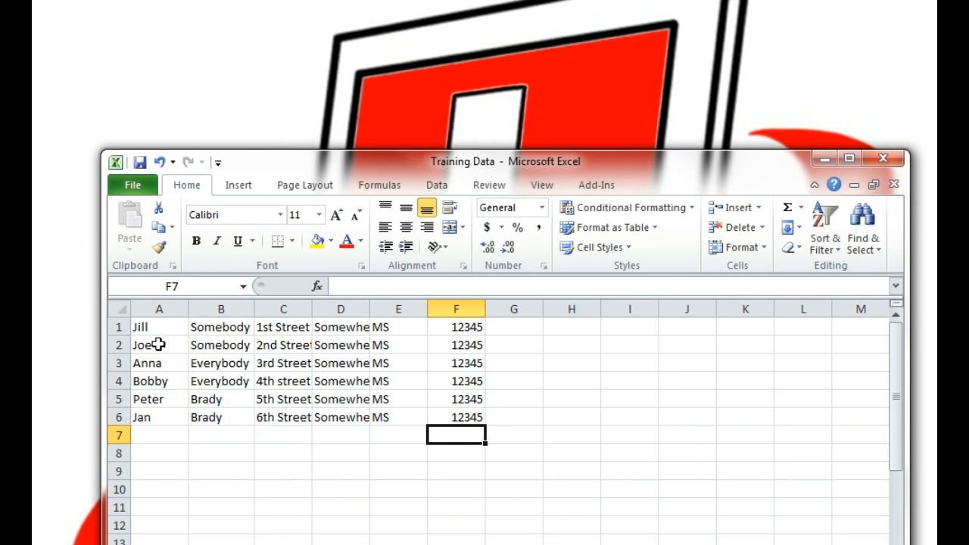
double_click(313, 312)
double_click(375, 308)
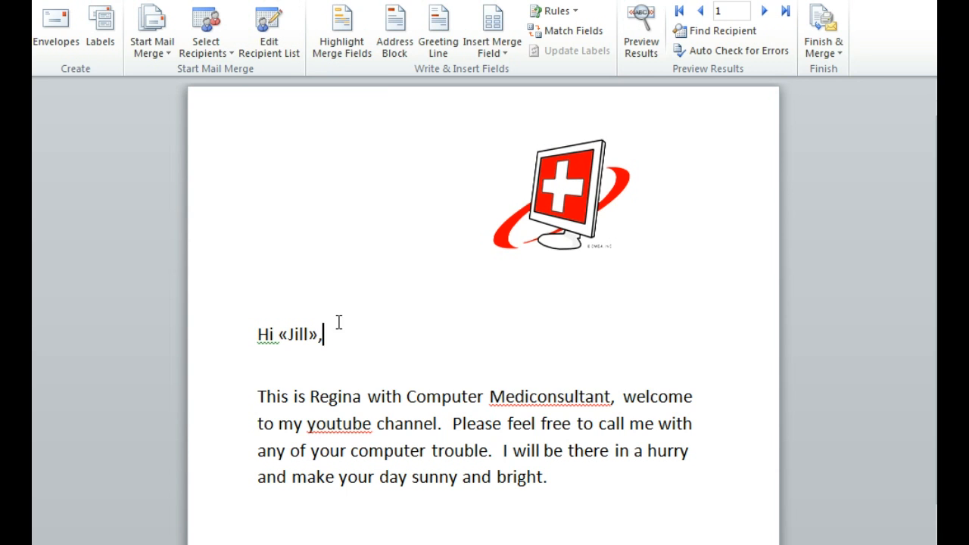
Back in the Word letter, insert the first-name merge field at the end of the greeting line.
click(500, 53)
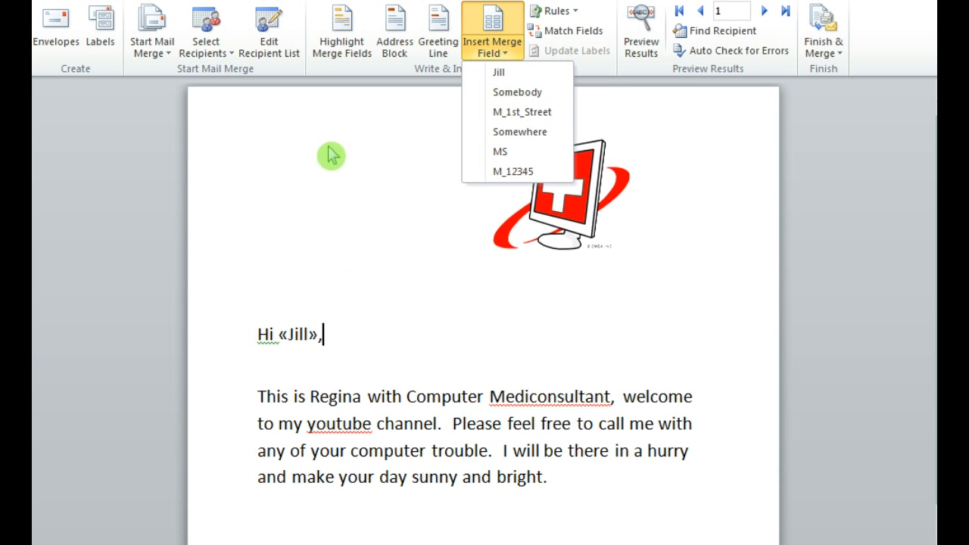
click(496, 74)
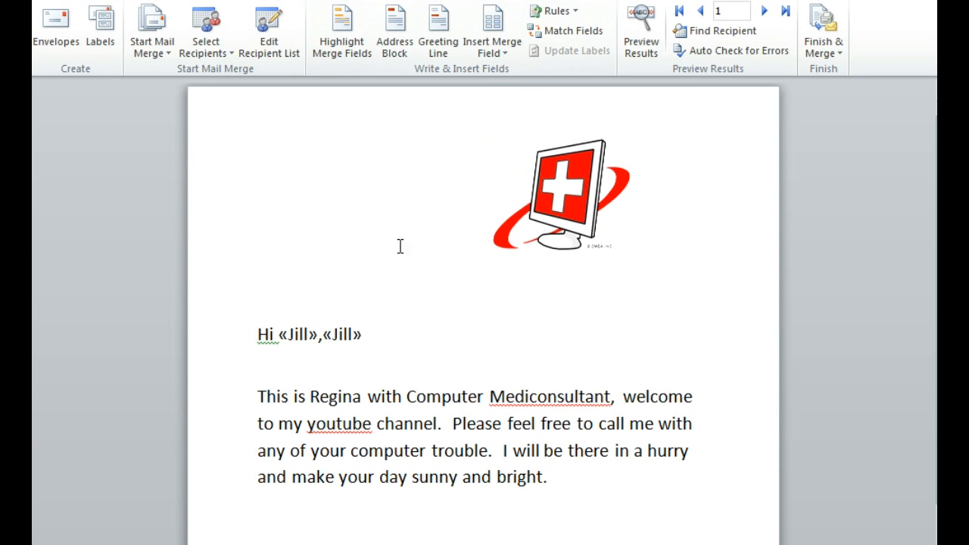
double_click(322, 337)
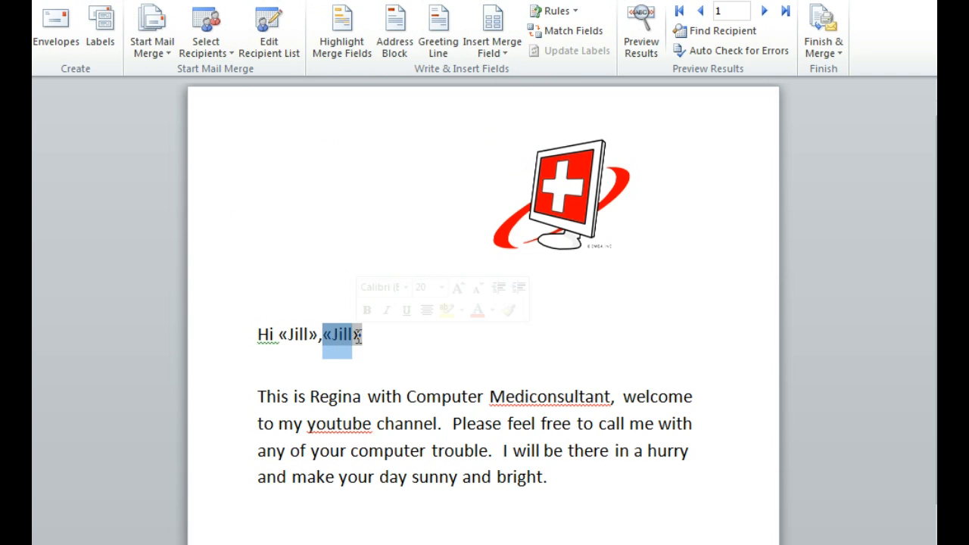
drag(355, 336, 245, 190)
click(329, 223)
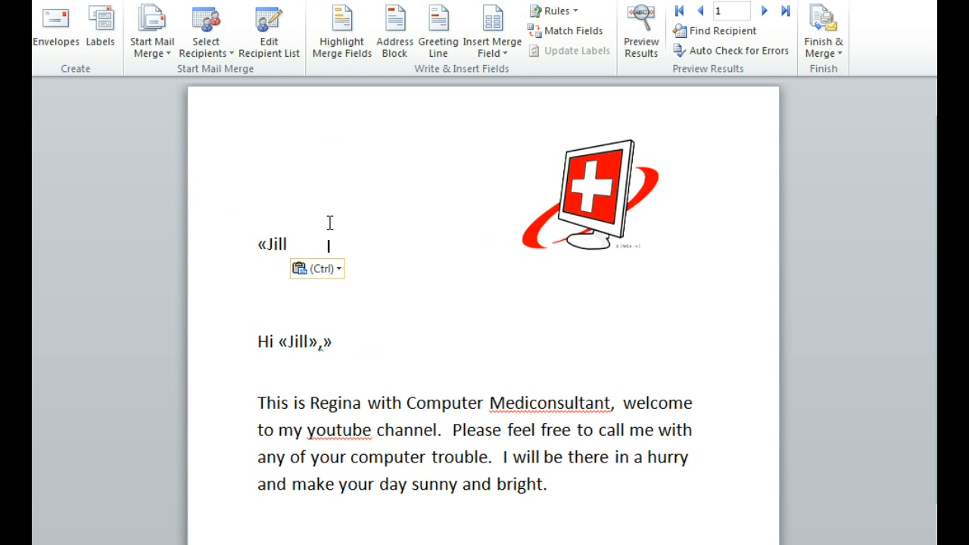
drag(324, 342, 333, 342)
click(327, 342)
drag(326, 342, 331, 301)
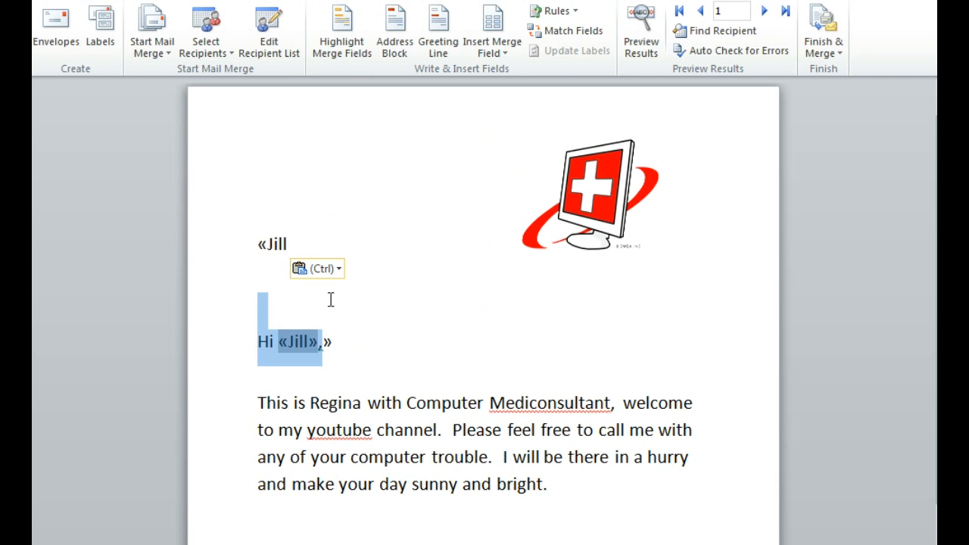
click(342, 343)
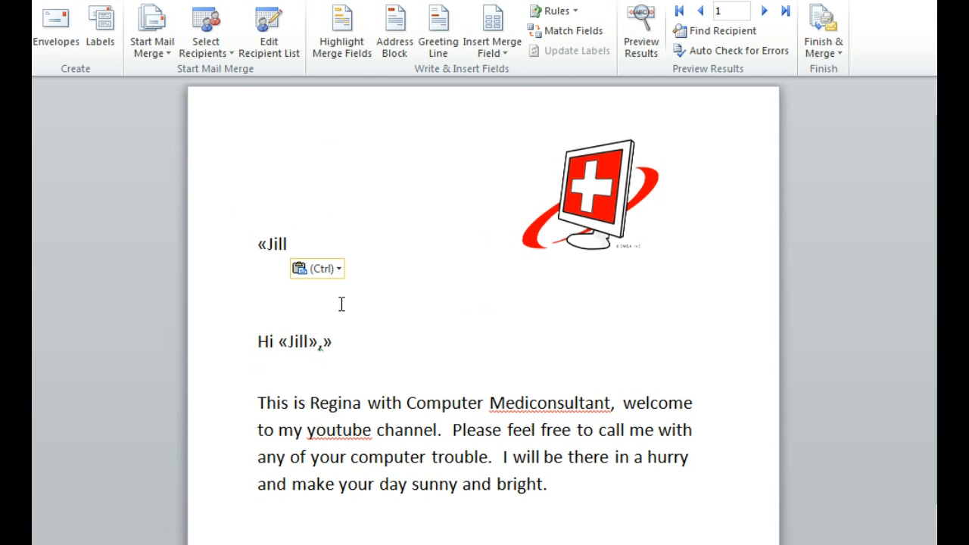
key(shift+Left)
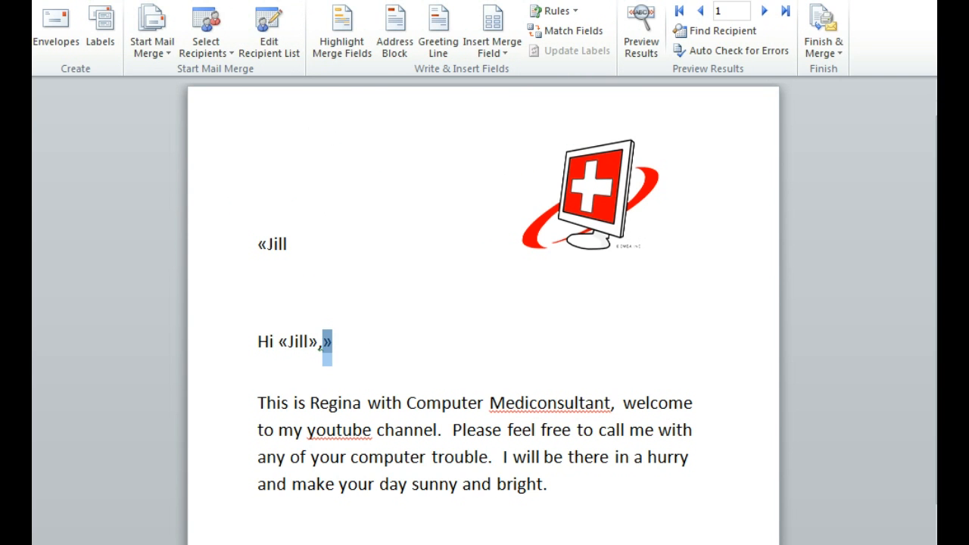
key(ctrl+z)
Move the second first-name merge field from the greeting line up to the line beside the logo.
click(387, 338)
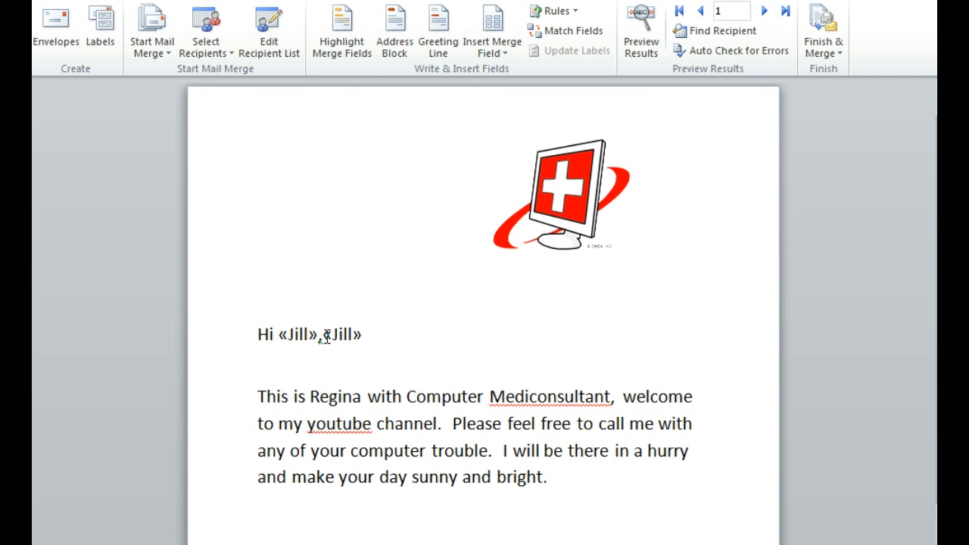
mouse_move(323, 336)
mouse_down()
mouse_move(366, 335)
mouse_move(314, 235)
mouse_up()
drag(252, 213, 258, 212)
click(331, 225)
Insert the Somebody, M_1st_Street, Somewhere, MS and M_12345 merge fields in that order after the first-name field beside the logo.
click(305, 243)
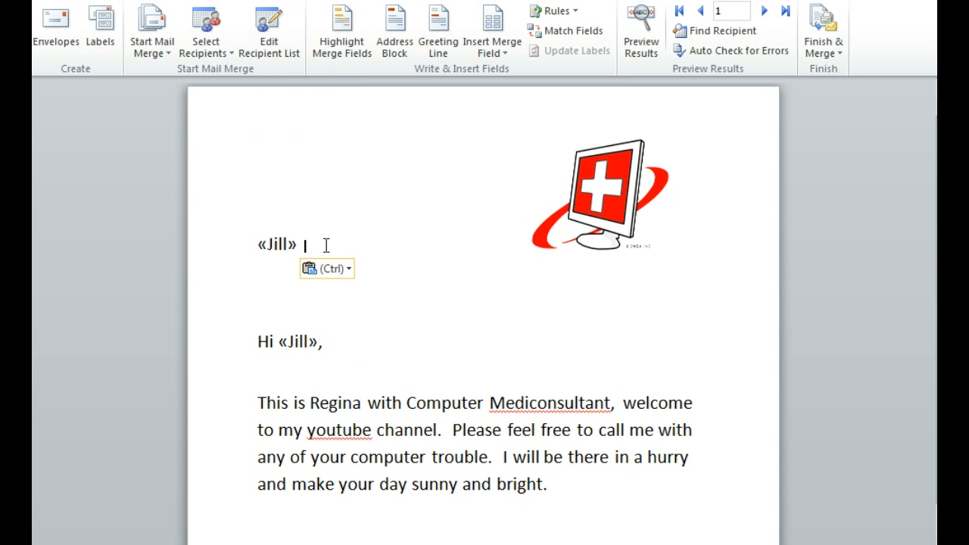
click(495, 59)
click(508, 97)
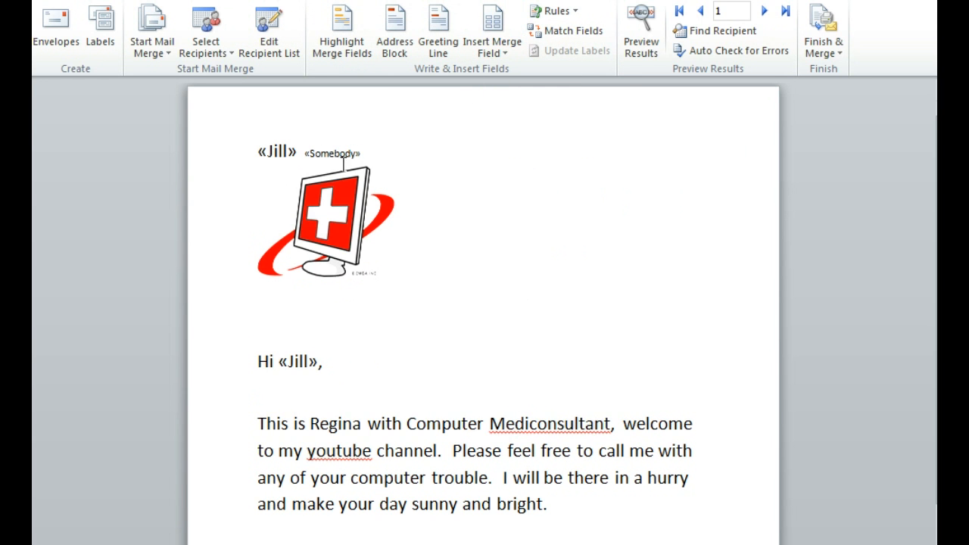
click(505, 45)
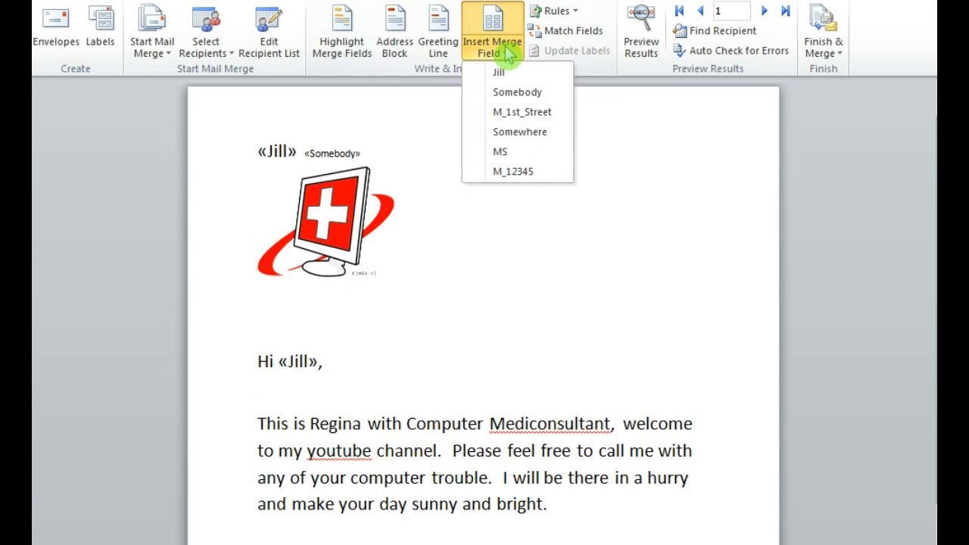
click(504, 112)
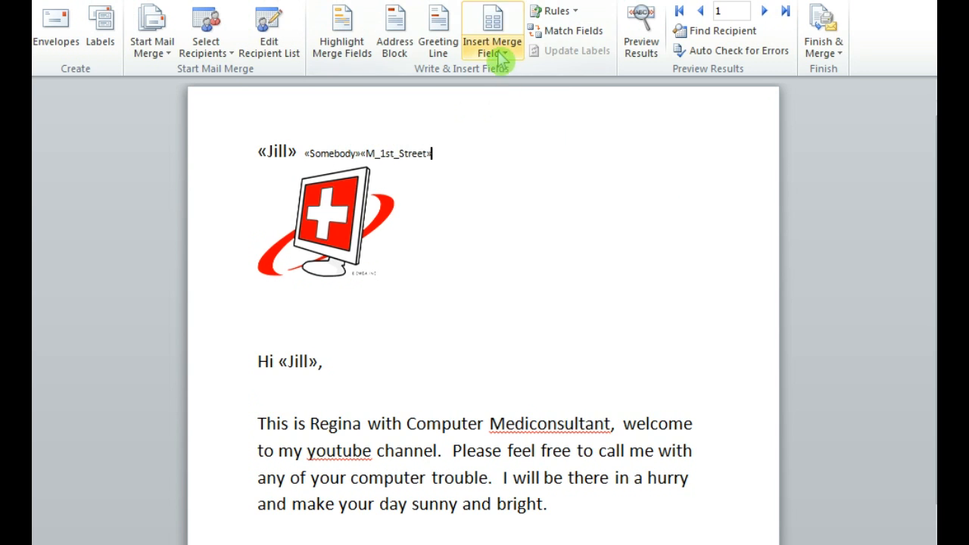
click(499, 52)
click(514, 133)
click(511, 69)
click(522, 154)
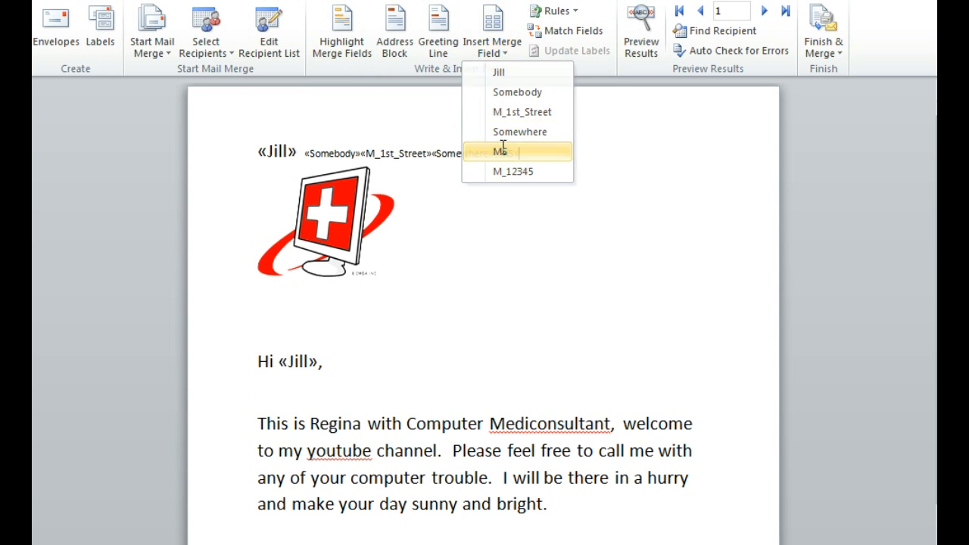
click(500, 50)
click(531, 173)
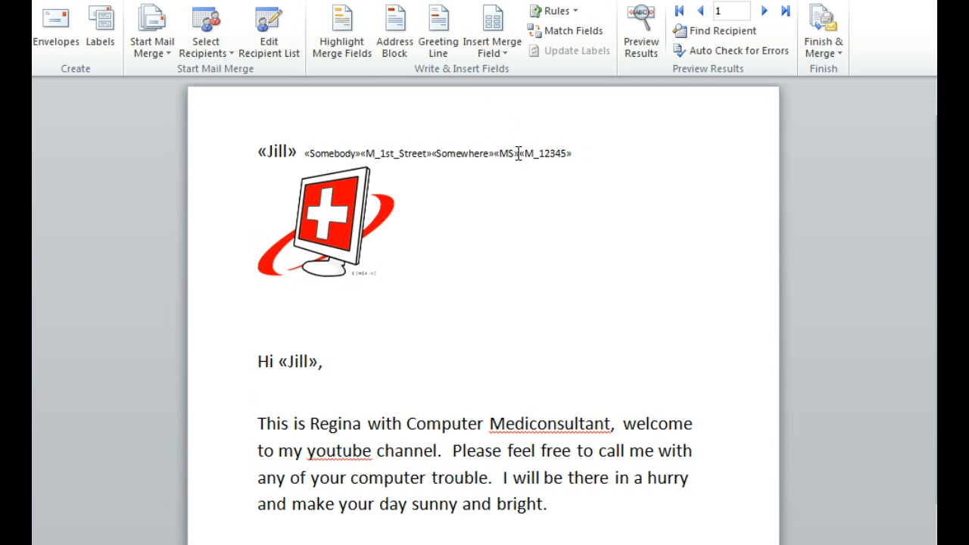
Start a new line before the M_1st_Street field and another before the Somewhere field.
click(360, 152)
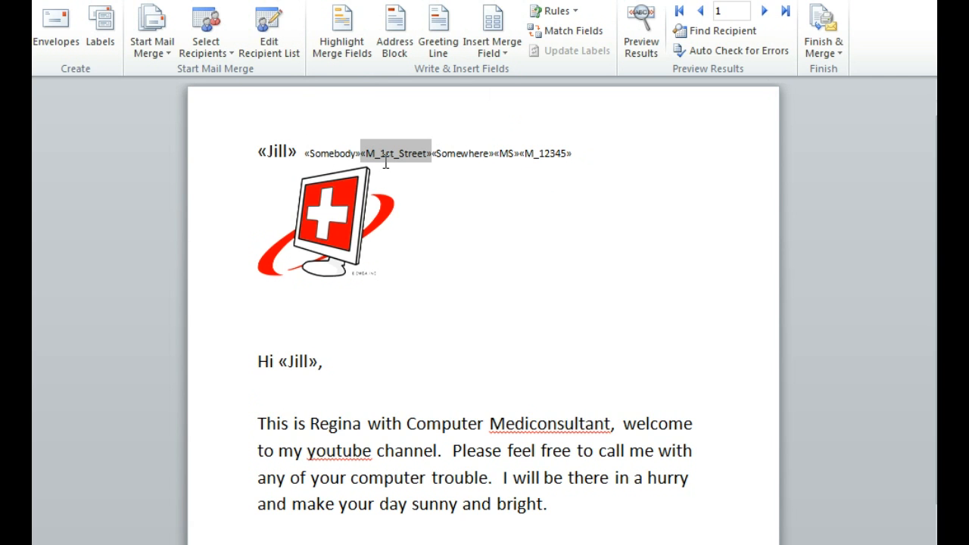
key(Return)
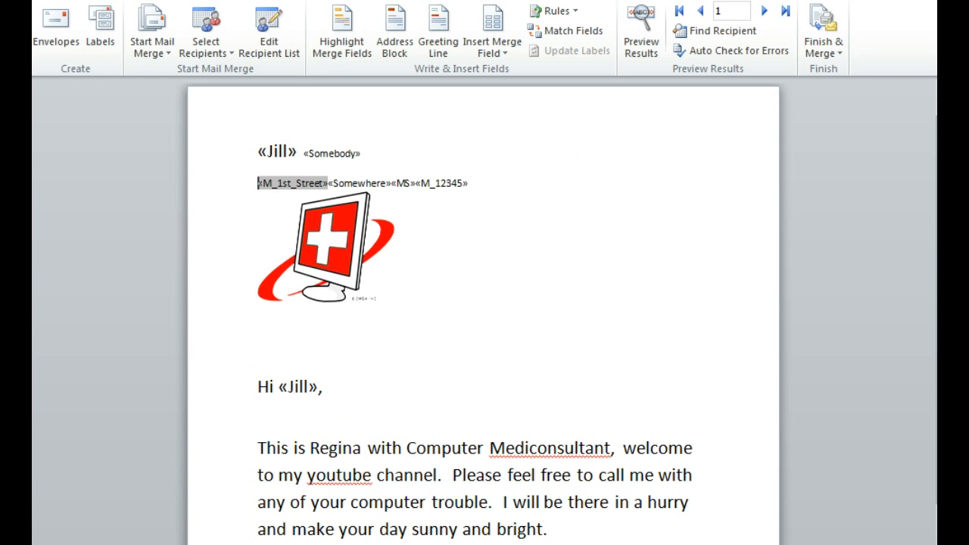
click(334, 185)
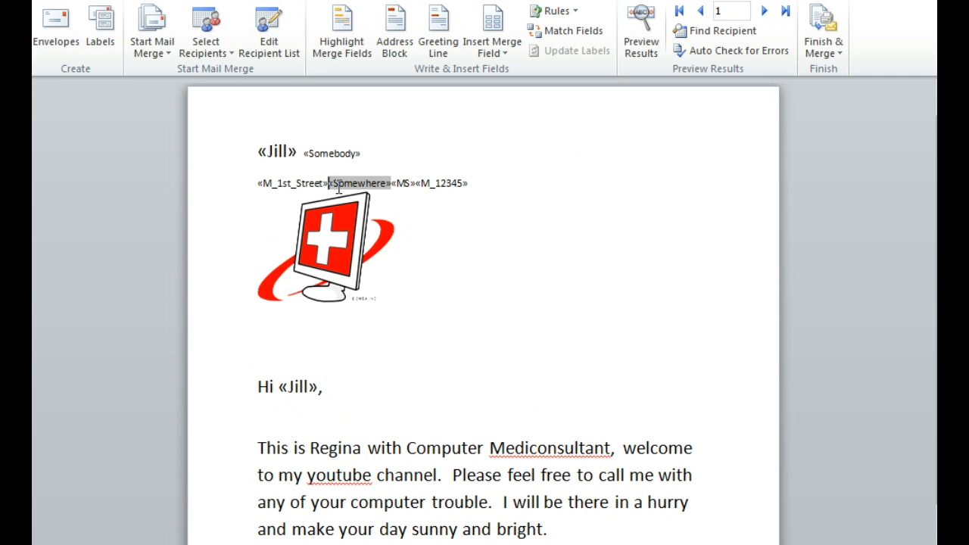
key(Return)
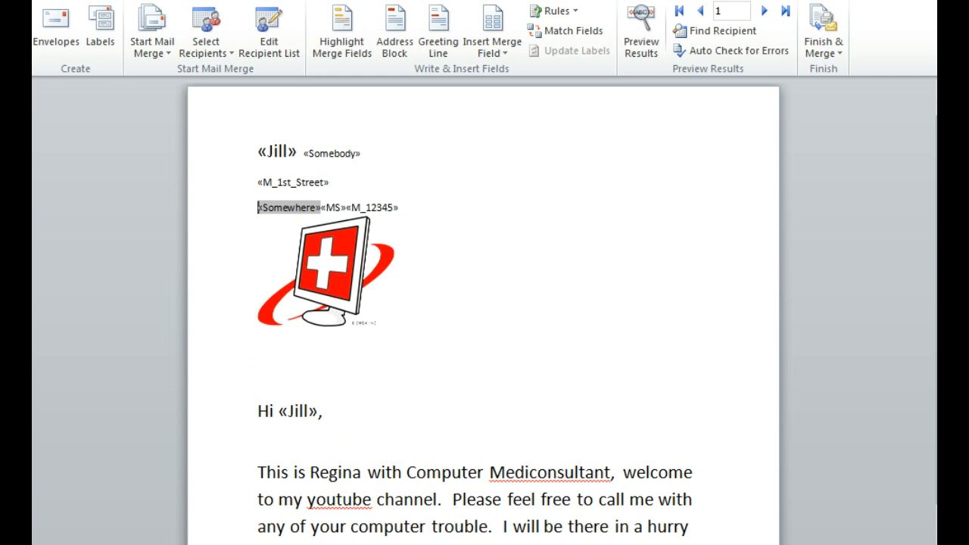
Put a space between the Somewhere and MS fields, and a comma and space between MS and M_12345.
click(323, 207)
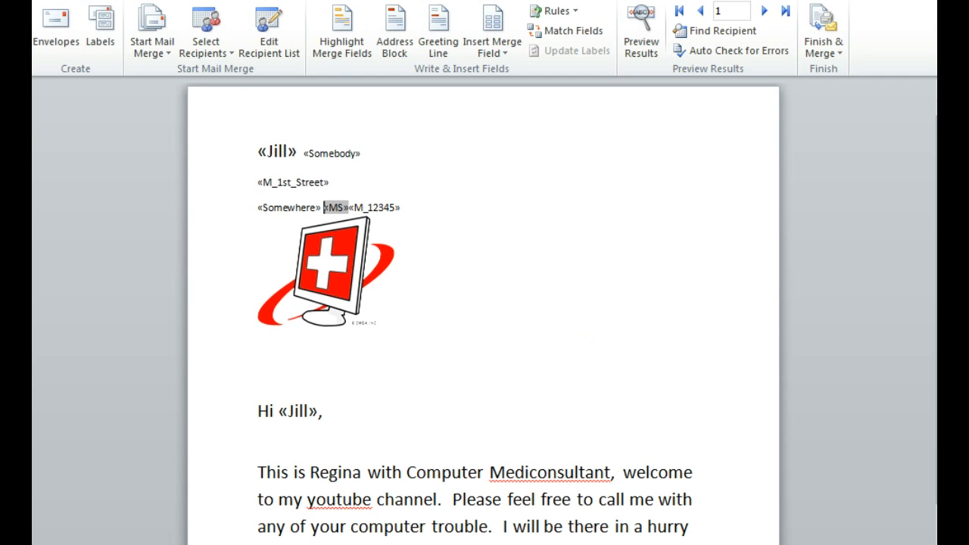
click(353, 209)
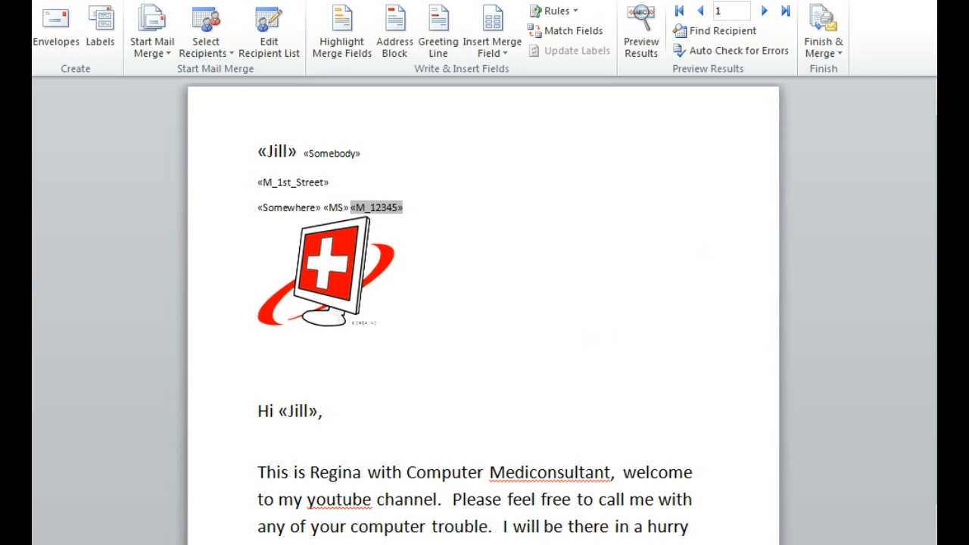
text(,)
key(BackSpace)
key(BackSpace)
text(,)
click(431, 223)
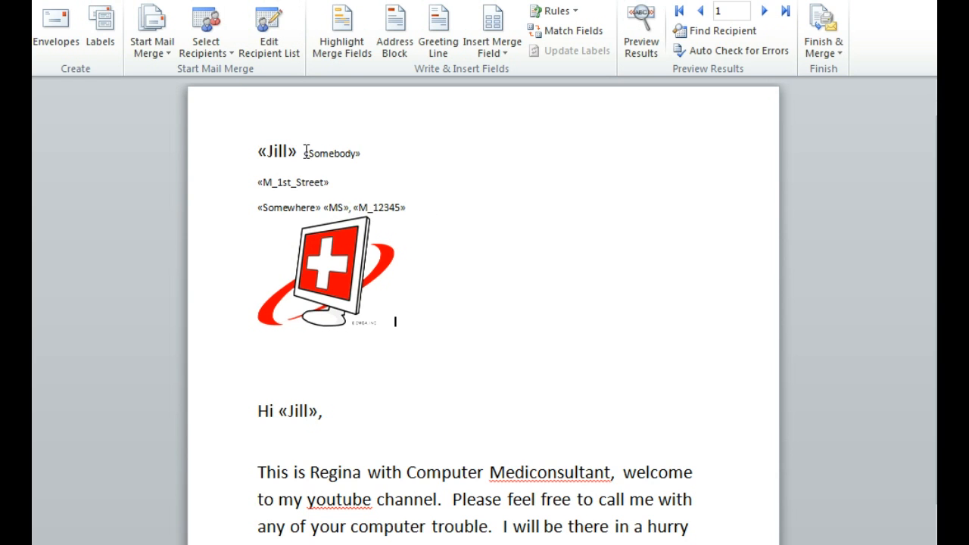
Set the font size of all three lines of address merge fields to 14.
click(270, 149)
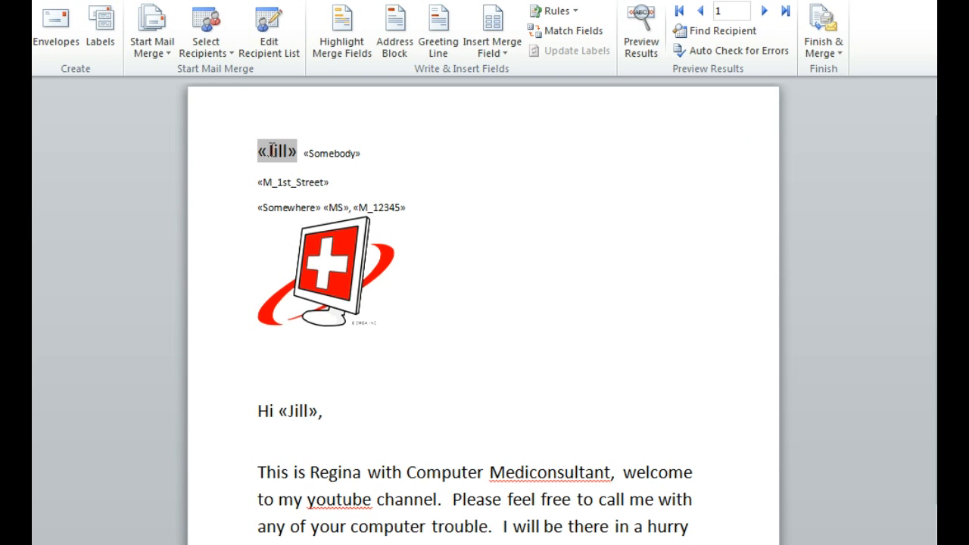
click(383, 163)
drag(252, 149, 409, 207)
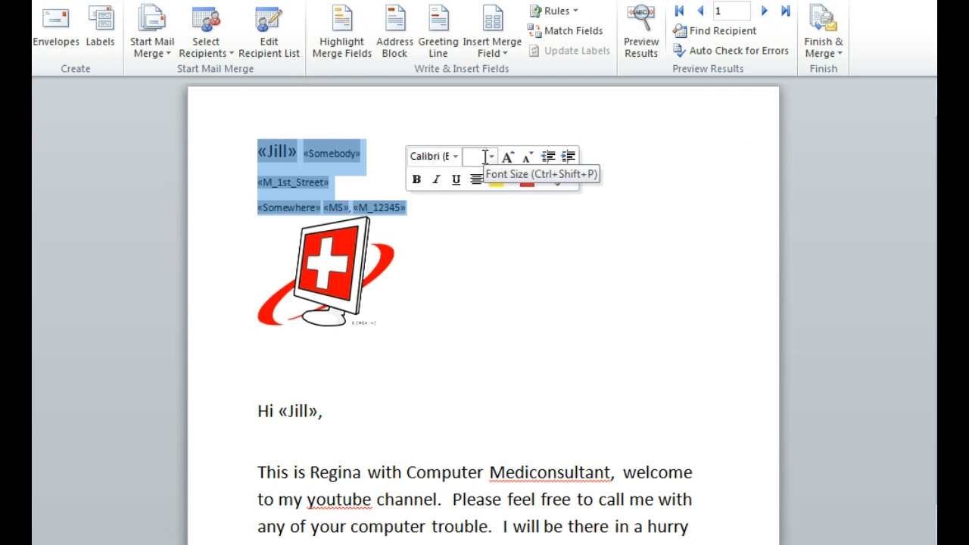
click(491, 156)
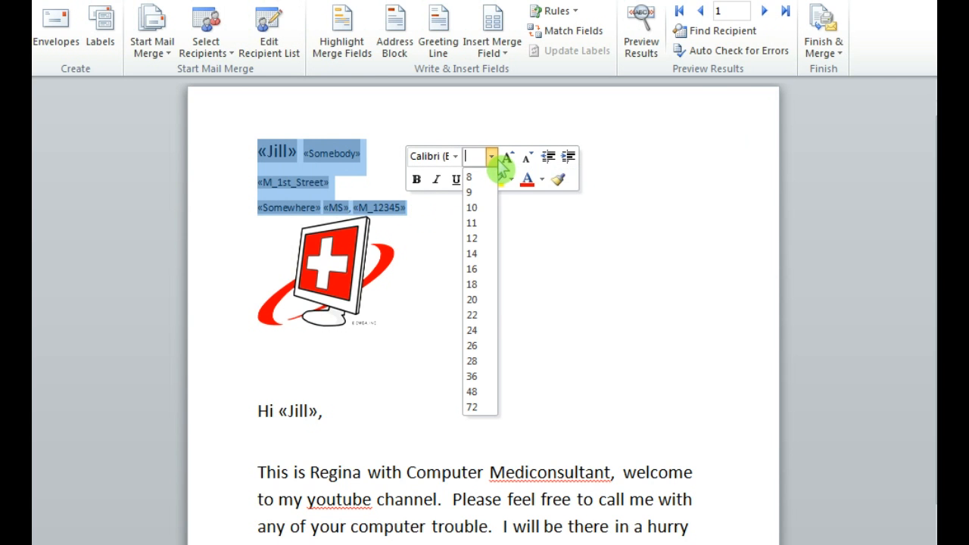
click(465, 254)
click(465, 249)
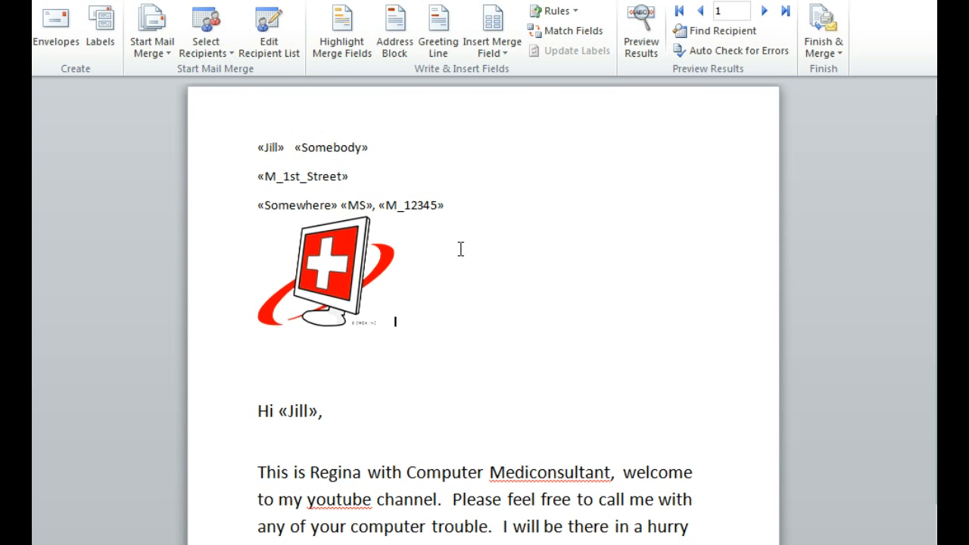
Move the logo up onto the first address line, directly after the last-name merge field.
click(356, 252)
drag(356, 253, 605, 188)
drag(452, 195, 641, 154)
drag(495, 170, 637, 163)
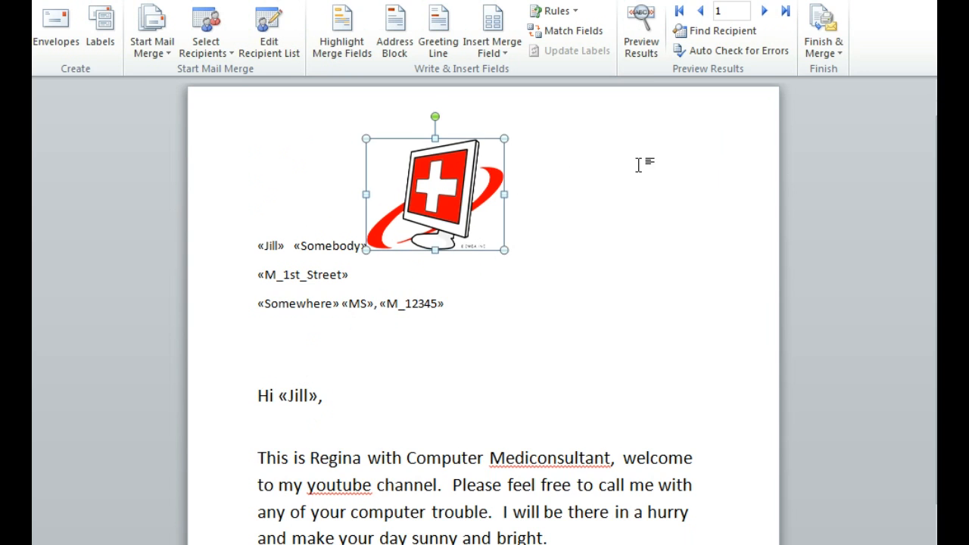
Shift the logo along the first address line to the right-hand margin of the page, away from the name fields.
click(353, 194)
click(421, 187)
drag(421, 187, 636, 175)
click(636, 174)
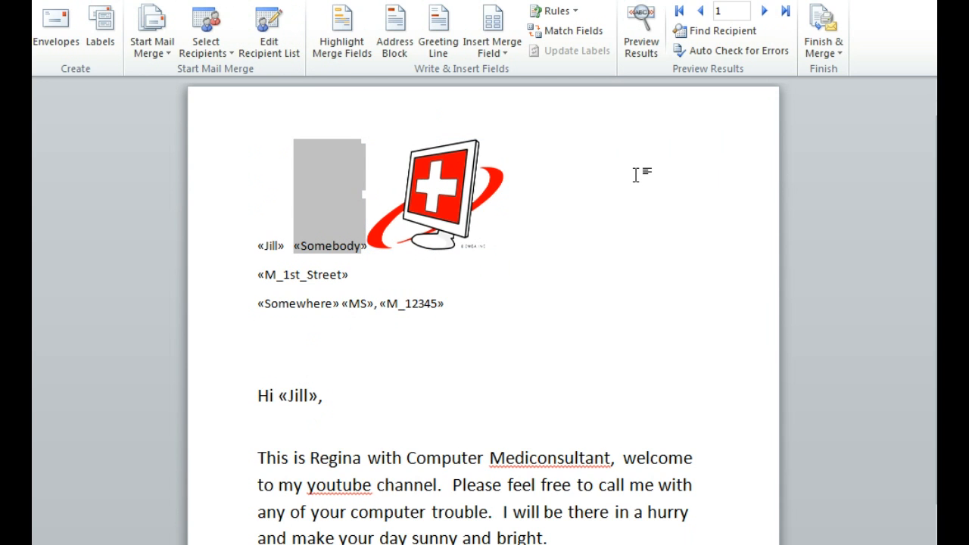
click(348, 168)
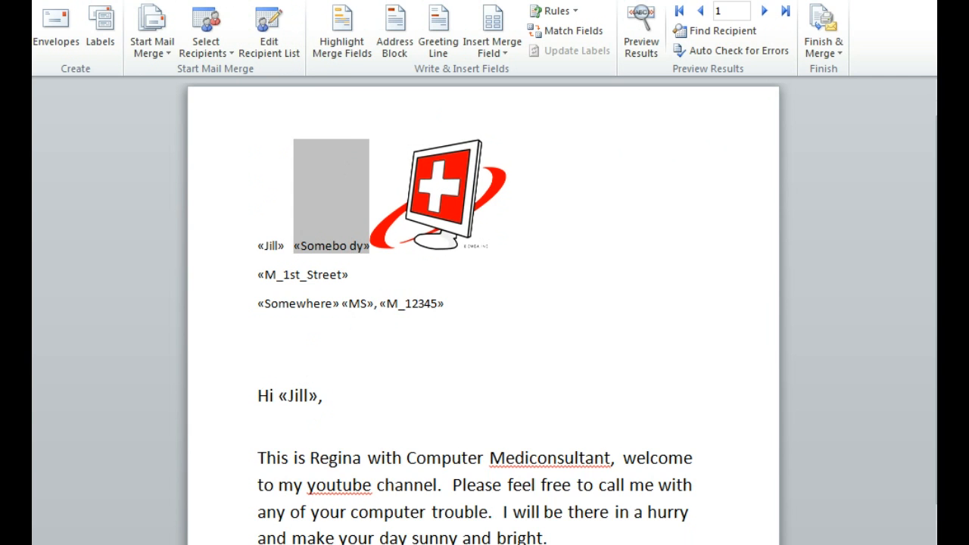
key(BackSpace)
click(404, 185)
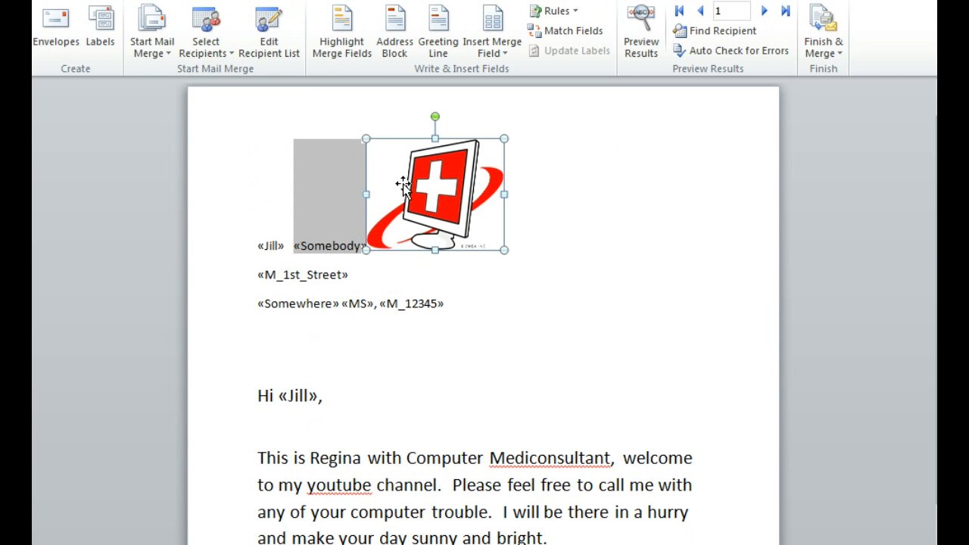
drag(404, 185, 586, 186)
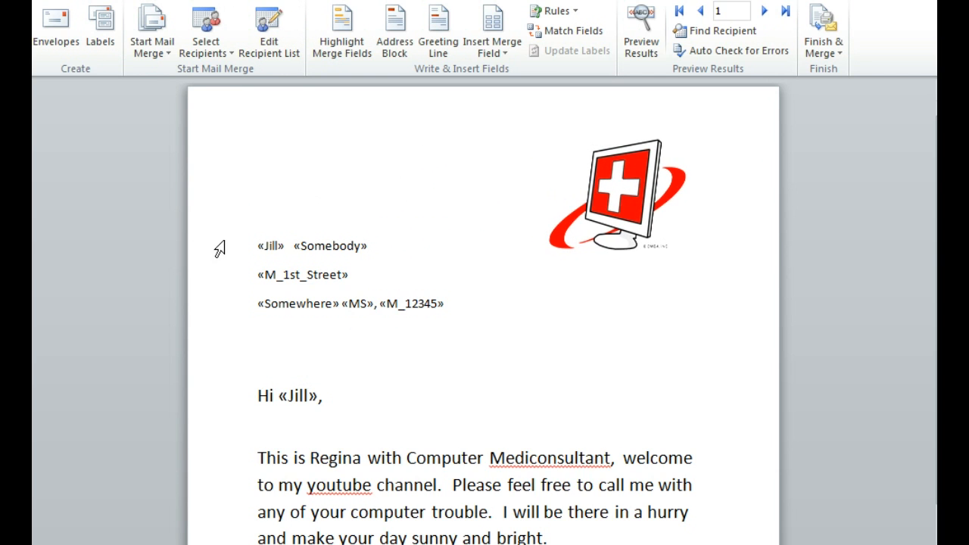
Remove the extra spaces between the first-name and last-name merge fields, leaving a single space.
click(296, 254)
key(BackSpace)
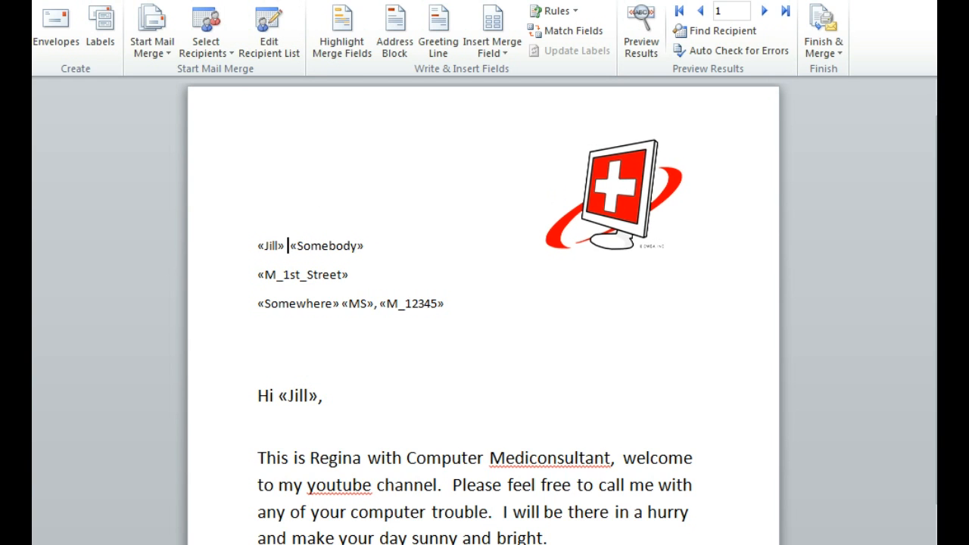
key(BackSpace)
Apply the No Spacing style to the three lines of the address block.
drag(255, 247, 352, 303)
drag(262, 245, 423, 314)
click(97, 5)
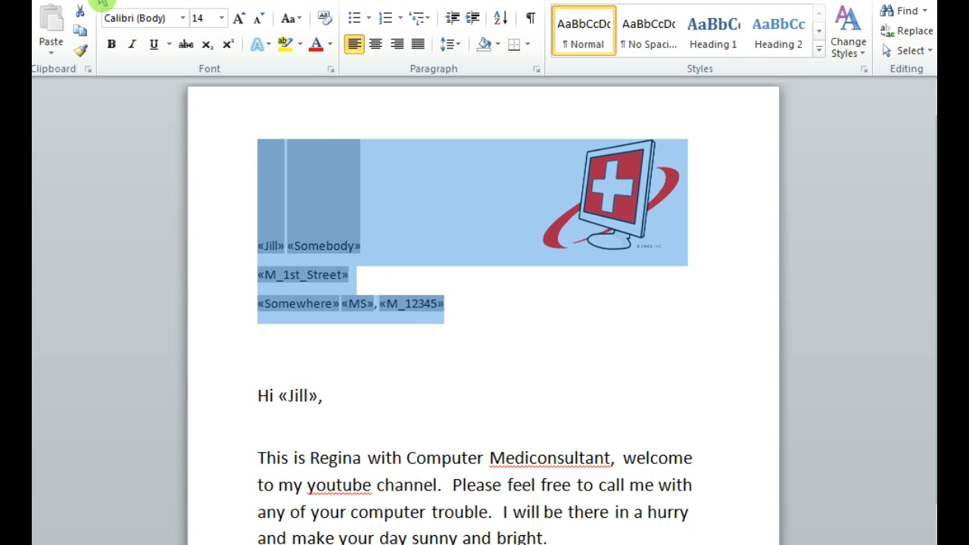
click(649, 47)
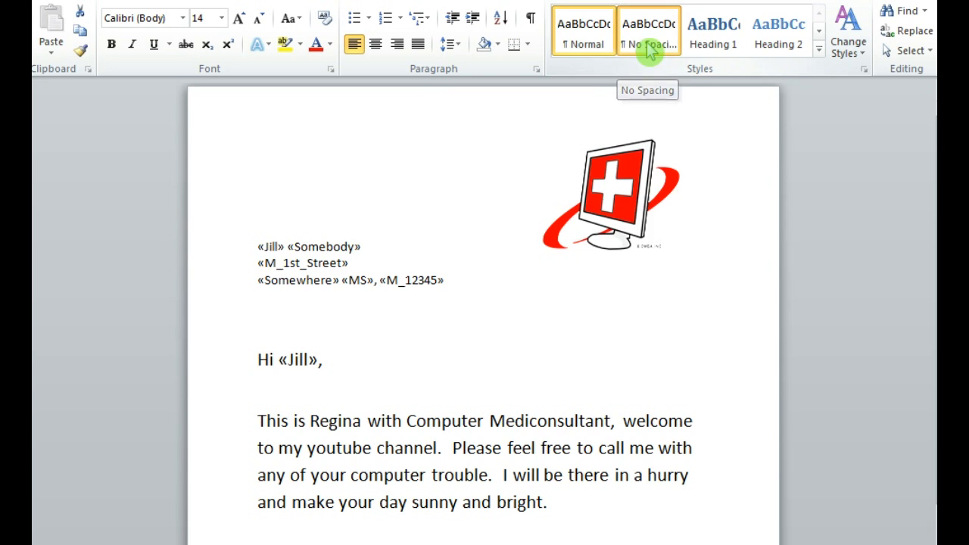
click(470, 301)
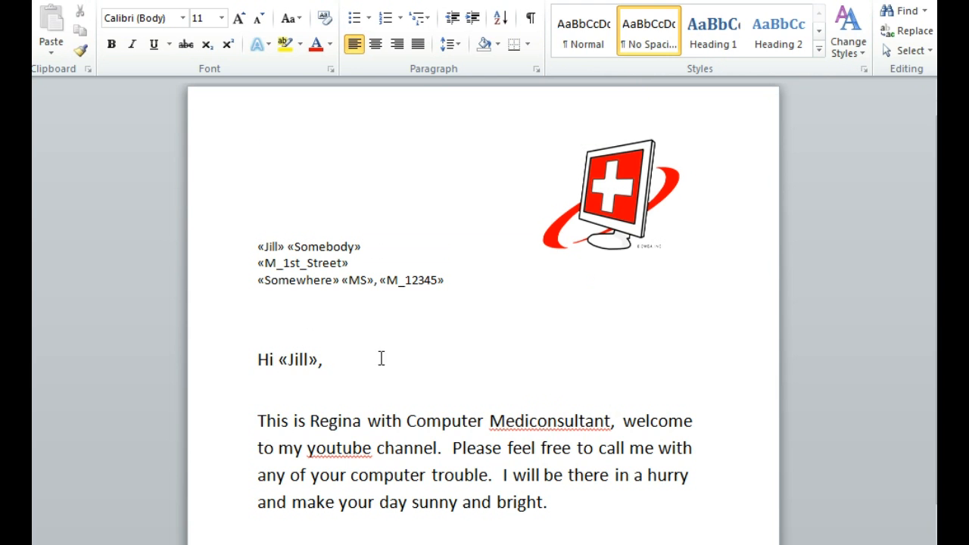
Preview the merge results and go through the recipient letters one by one up to record 5.
click(367, 3)
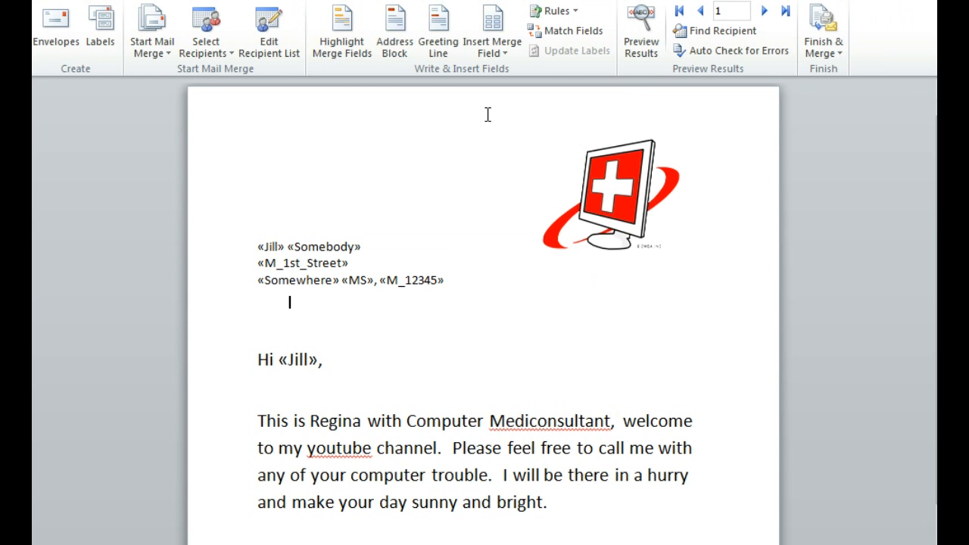
click(648, 50)
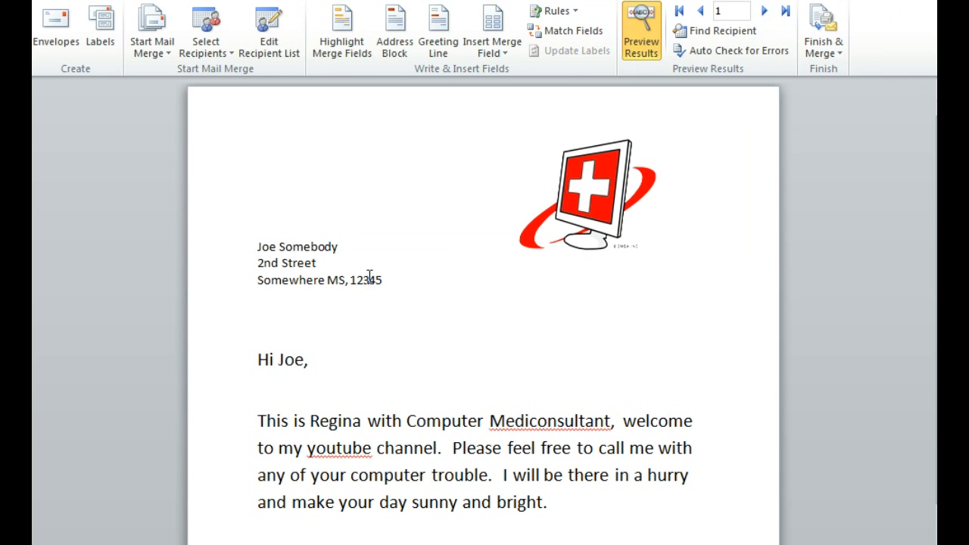
click(771, 17)
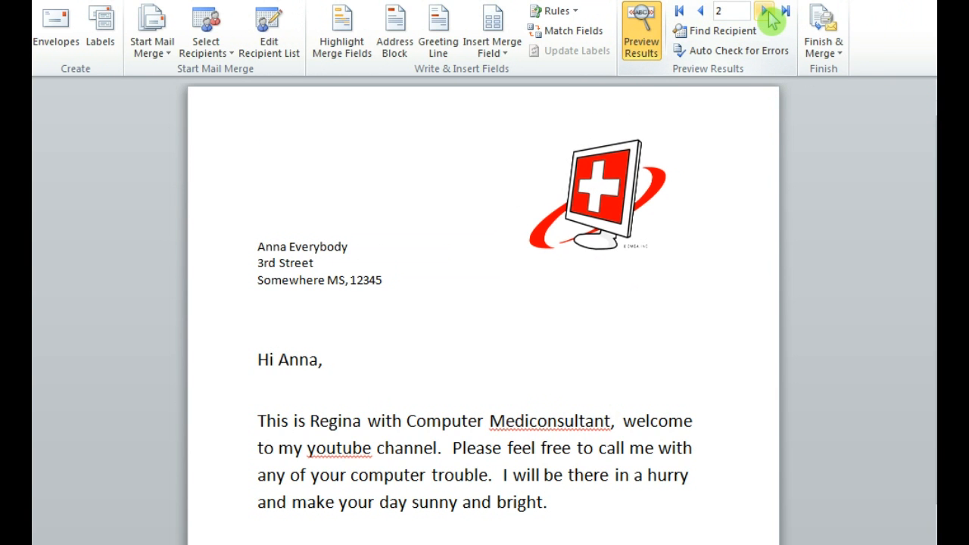
click(771, 17)
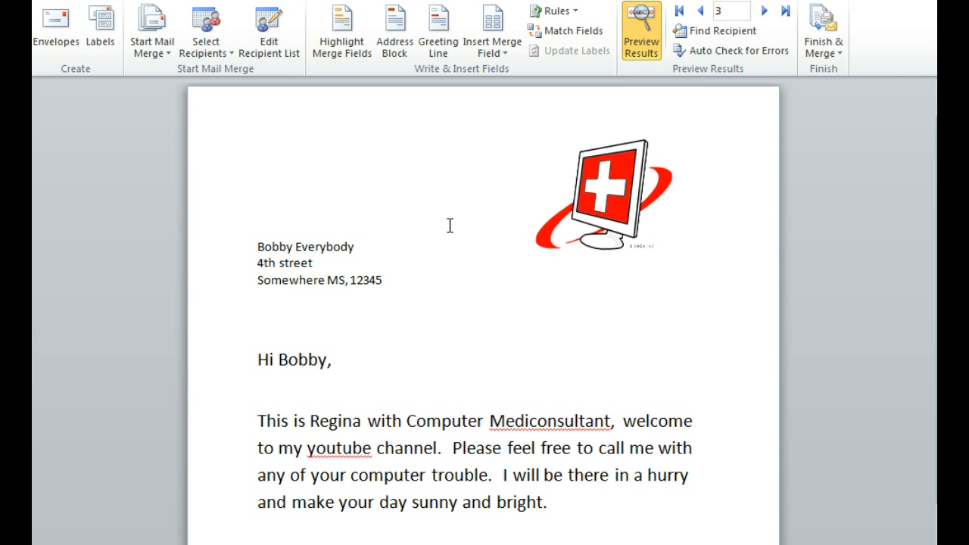
click(767, 12)
click(766, 13)
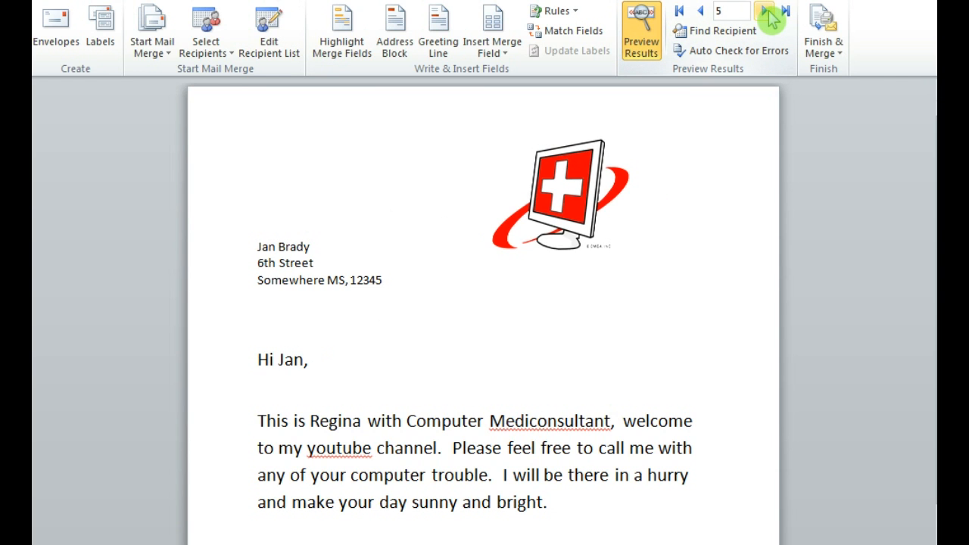